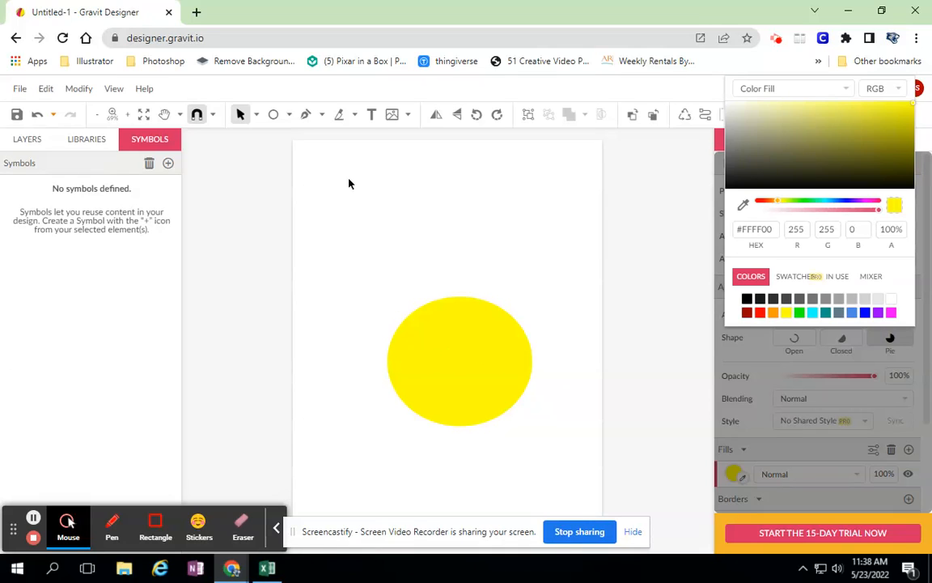
Step: Draw an ellipse about 2.62 by 2.68 in above the large yellow body, overlapping its upper-left edge, as the head
click(289, 115)
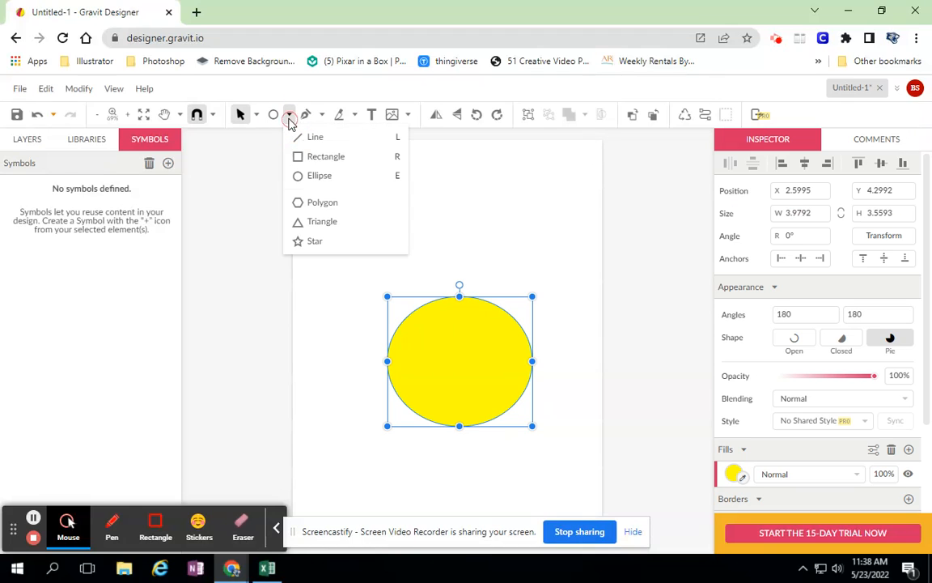
click(303, 180)
drag(368, 216, 464, 314)
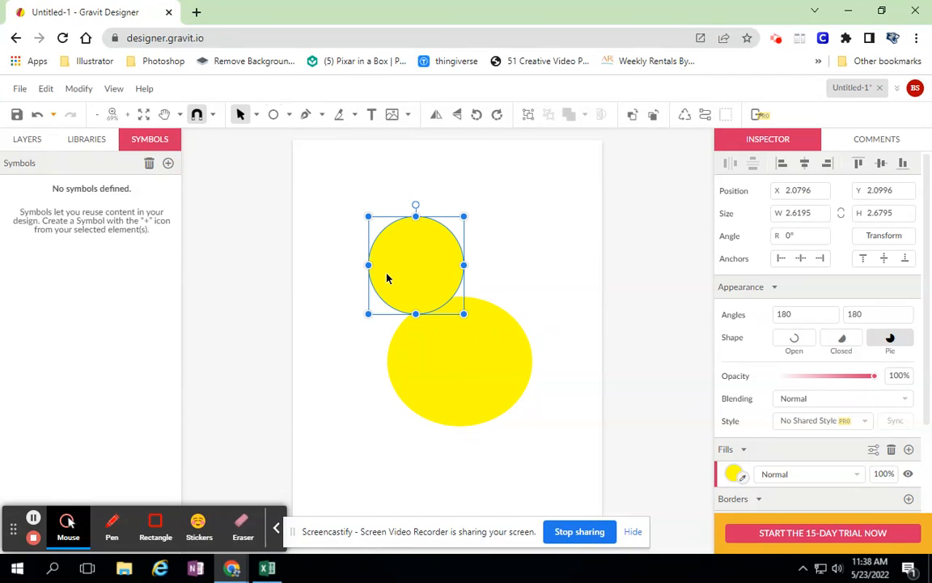
Step: Draw a small triangle about 0.66 by 0.62 in beside the head circle and fill it with orange #FF9900
click(289, 114)
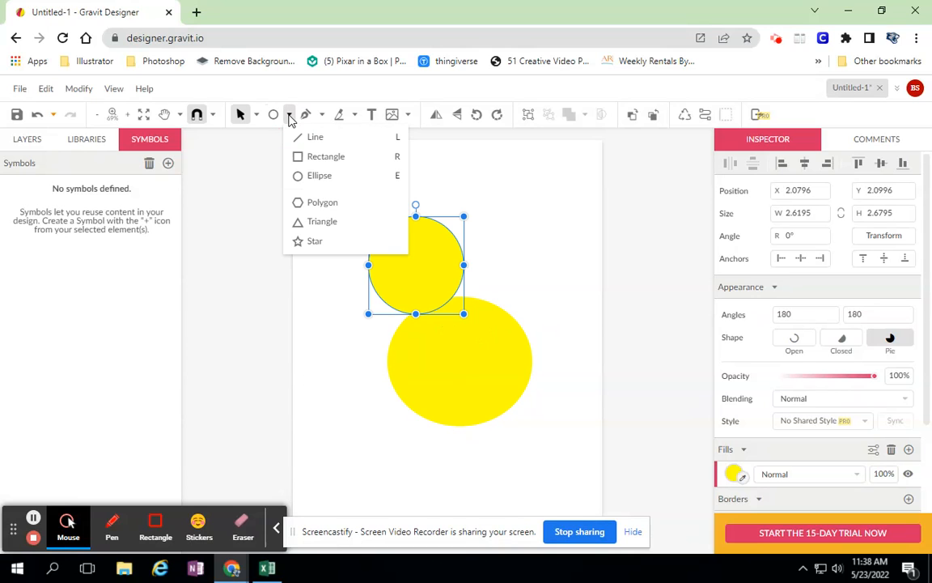
click(320, 222)
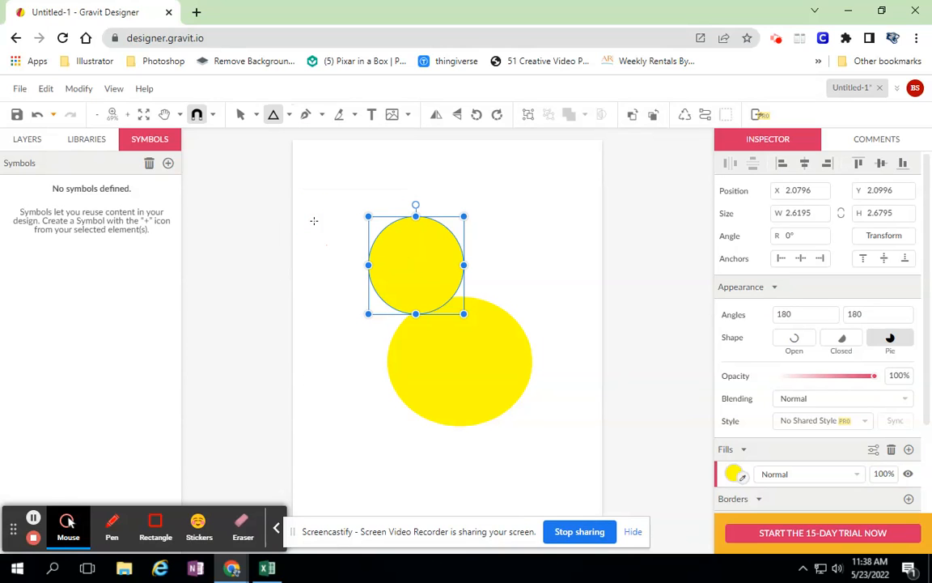
click(733, 473)
click(774, 448)
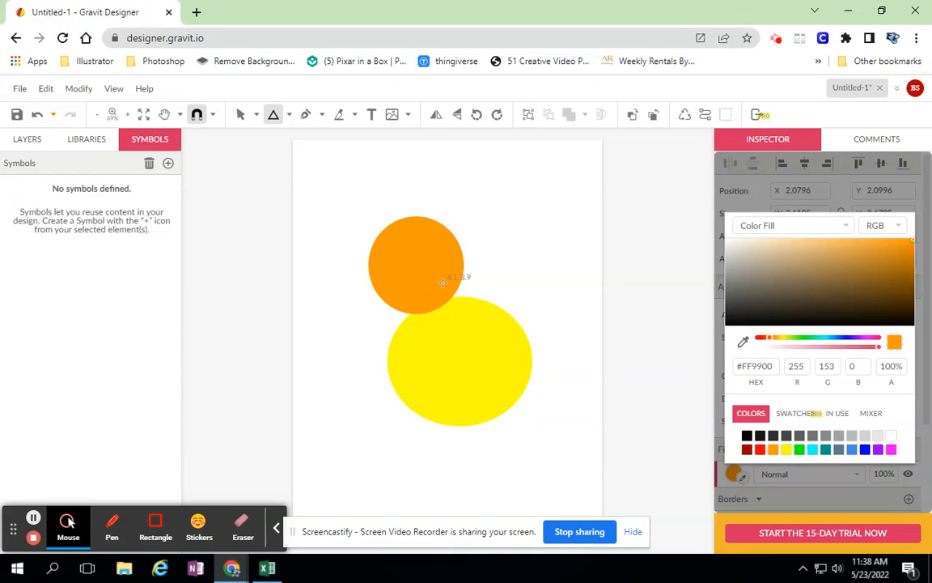
key(Escape)
drag(328, 235, 357, 262)
click(733, 469)
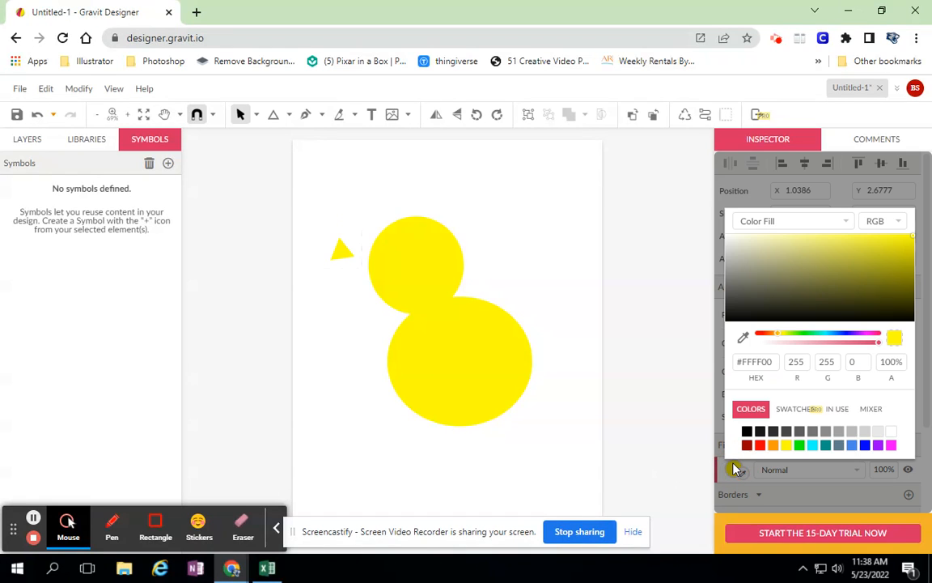
click(771, 446)
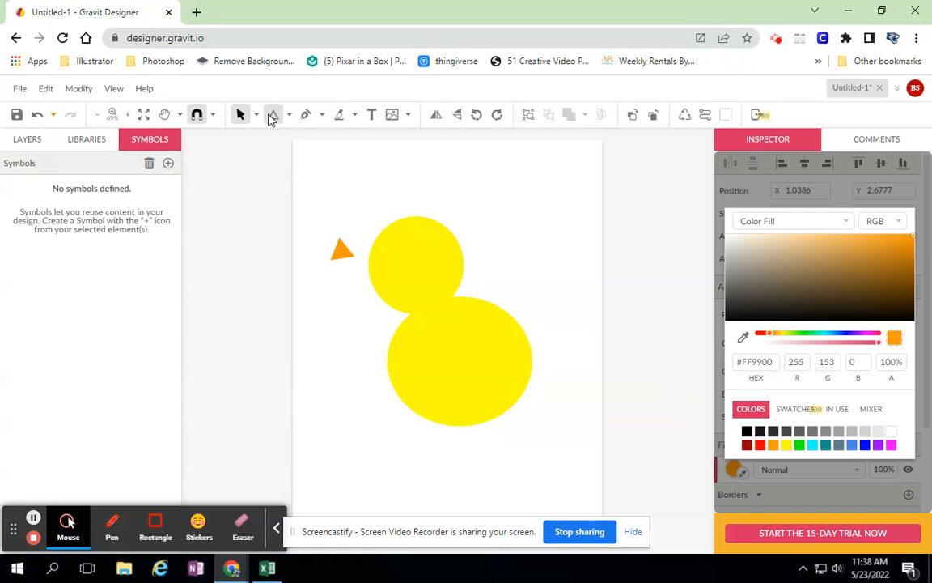
Step: Move the orange triangle onto the head's lower-left edge as a beak and rotate it to about -14.9°
drag(345, 255, 376, 289)
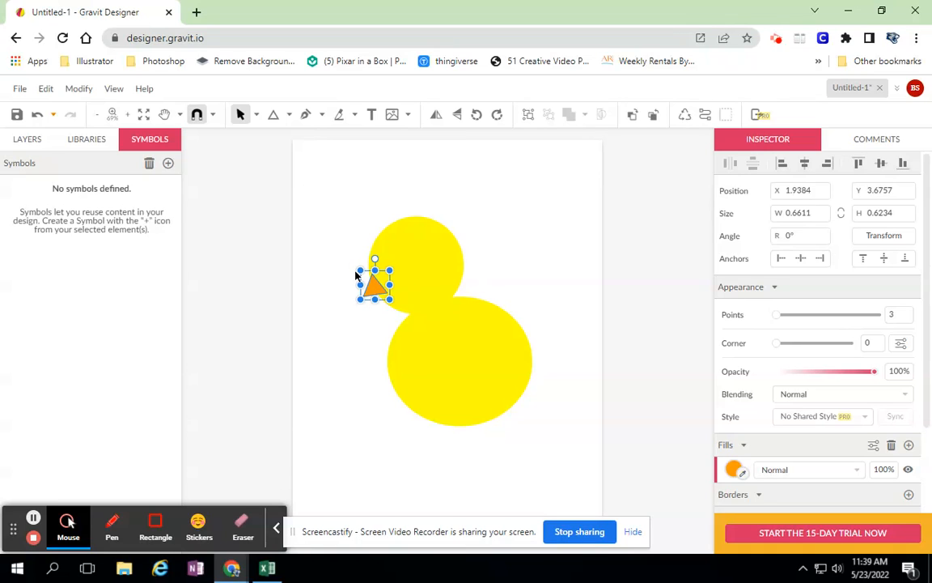
mouse_move(357, 270)
mouse_down()
mouse_move(377, 259)
mouse_move(366, 284)
mouse_up()
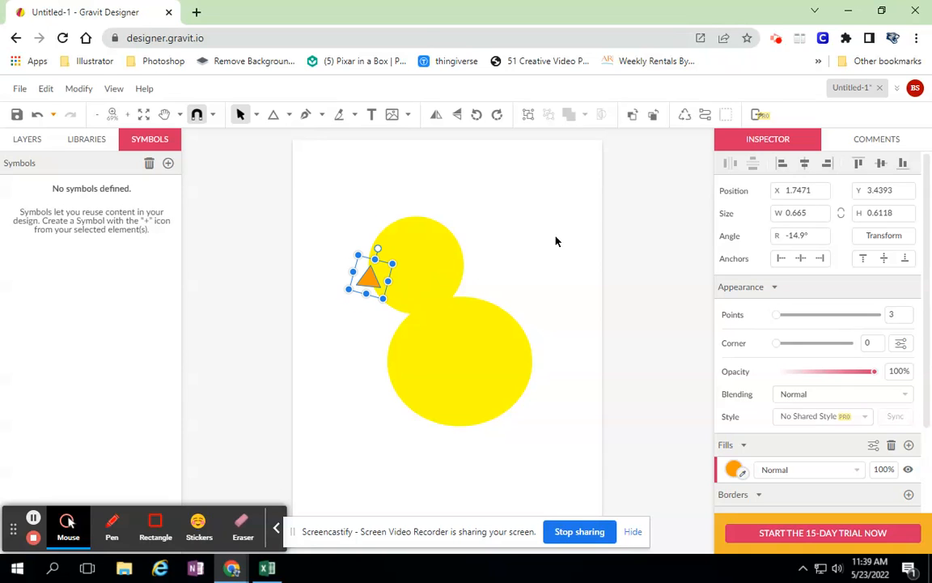
click(531, 180)
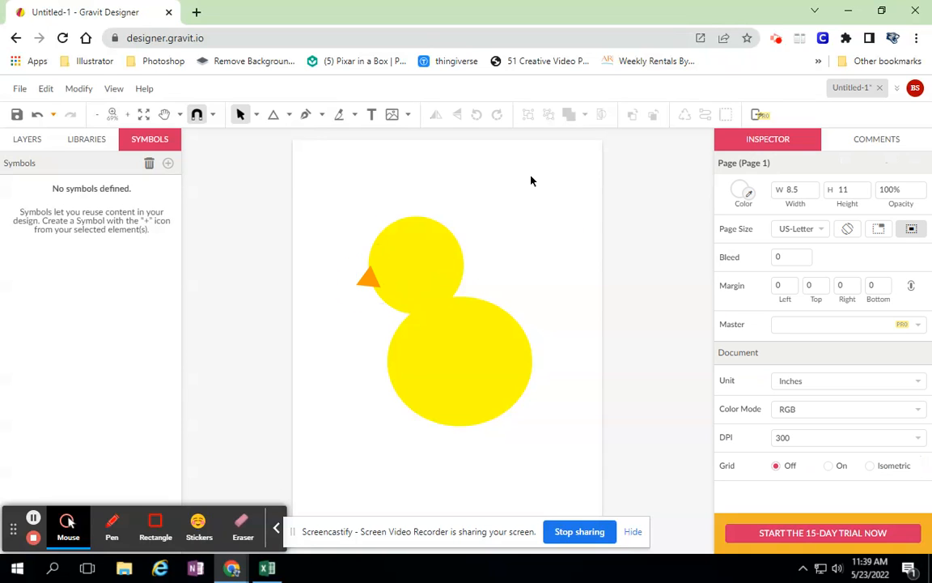
Step: Draw a slanted leg line about 0.45 in wide and 1.66 in high, running down-left from the body's lower edge
click(289, 115)
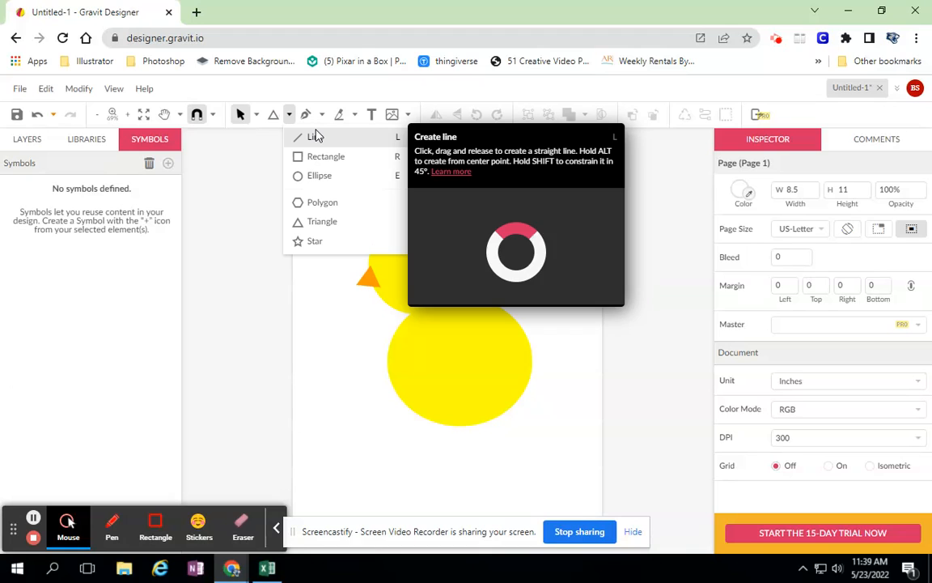
click(315, 139)
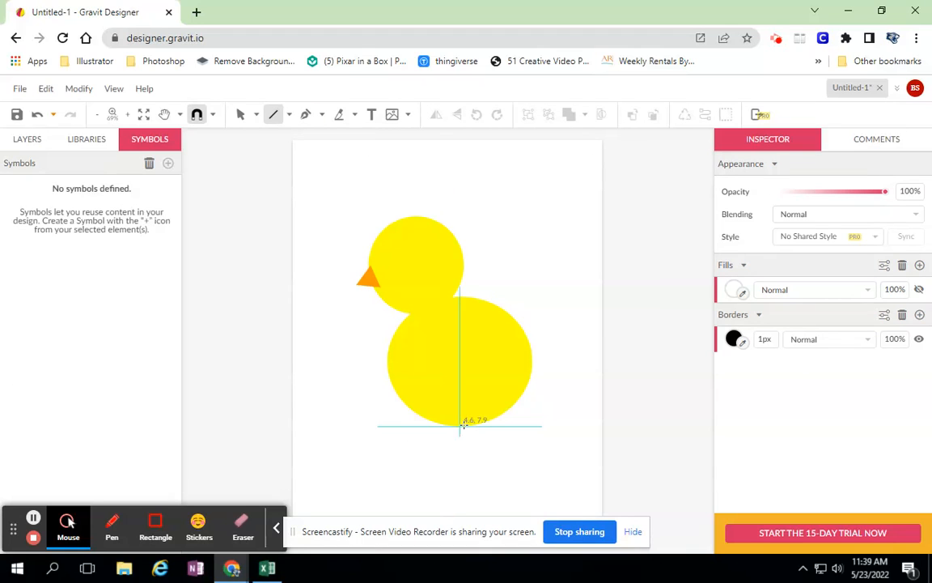
drag(447, 424, 430, 485)
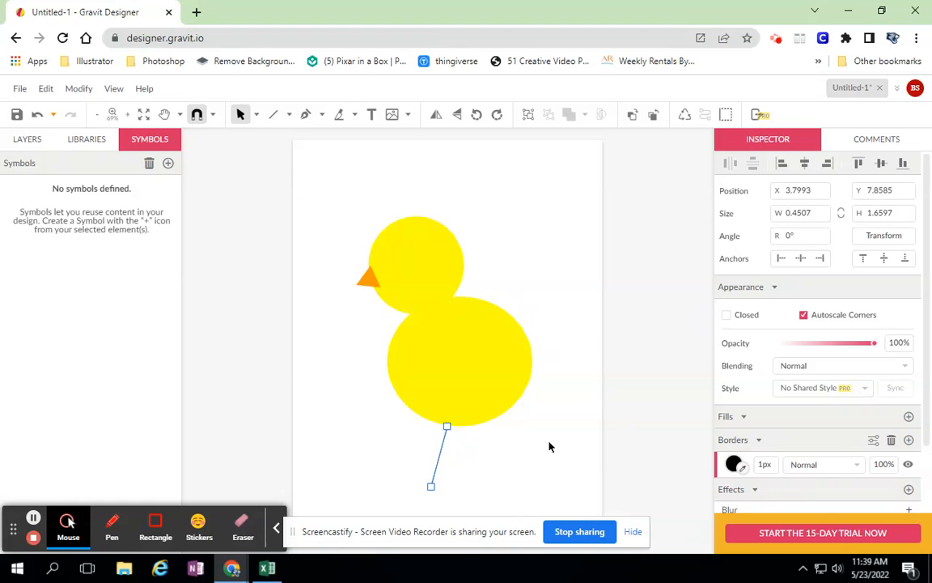
Step: Set the leg line's border to orange #FF9900 with a width of 11 px
click(734, 464)
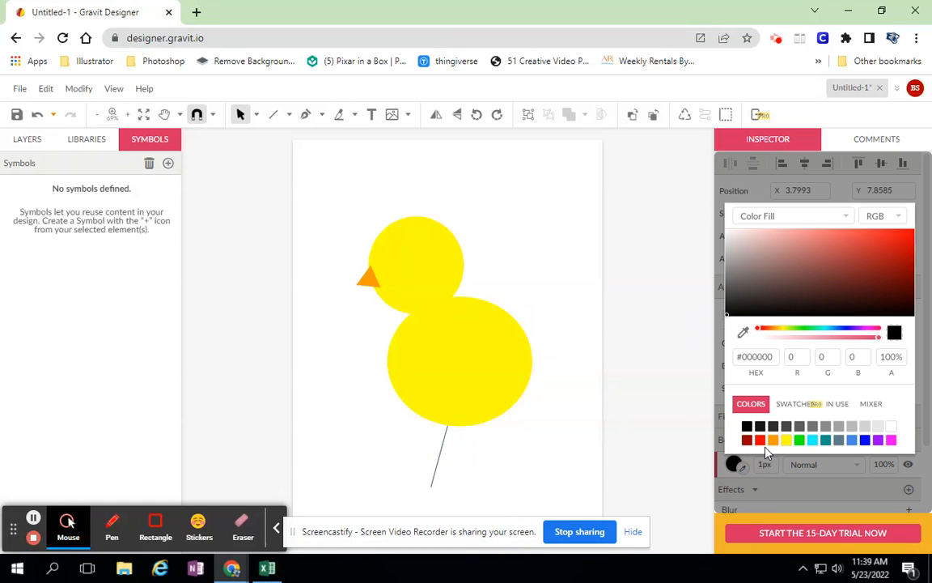
click(773, 439)
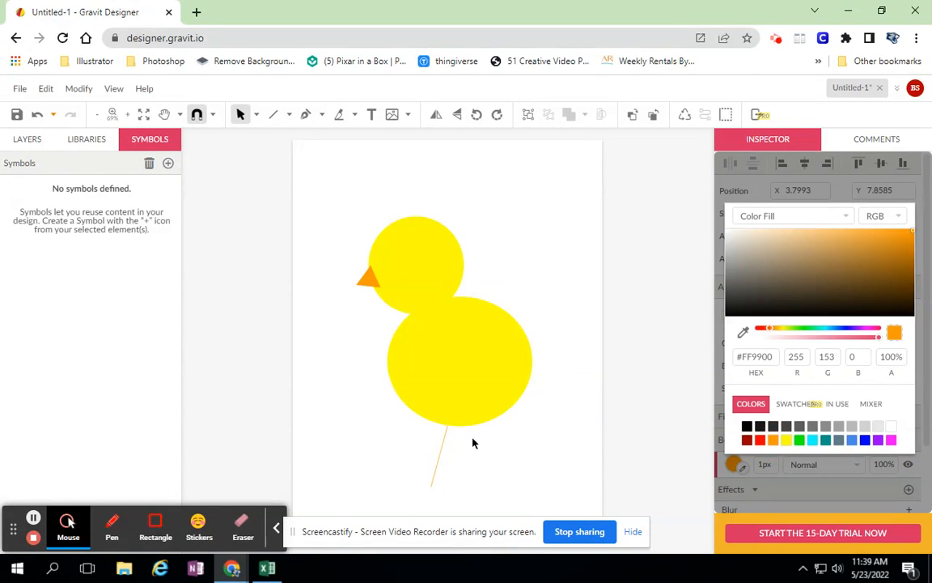
click(444, 441)
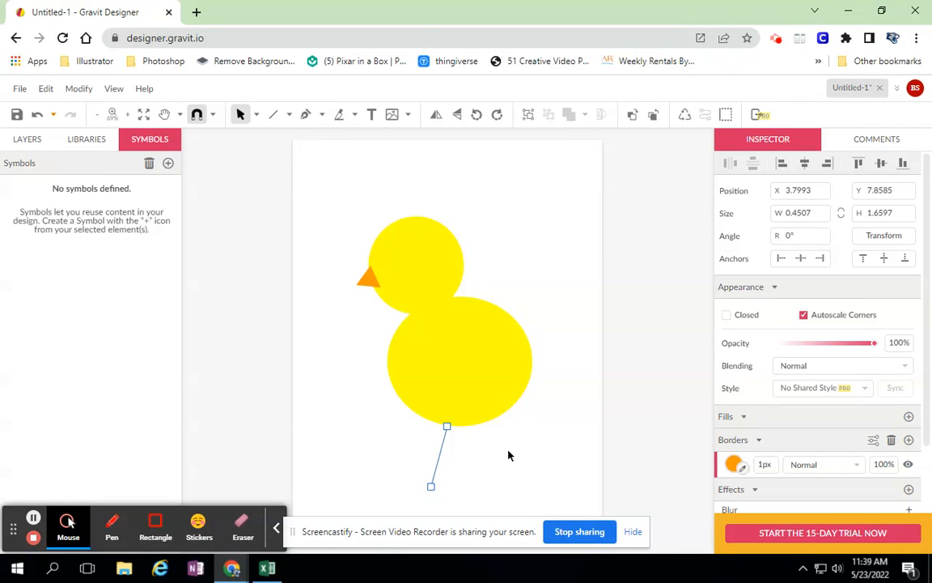
click(765, 464)
scroll(773, 464, up, 7)
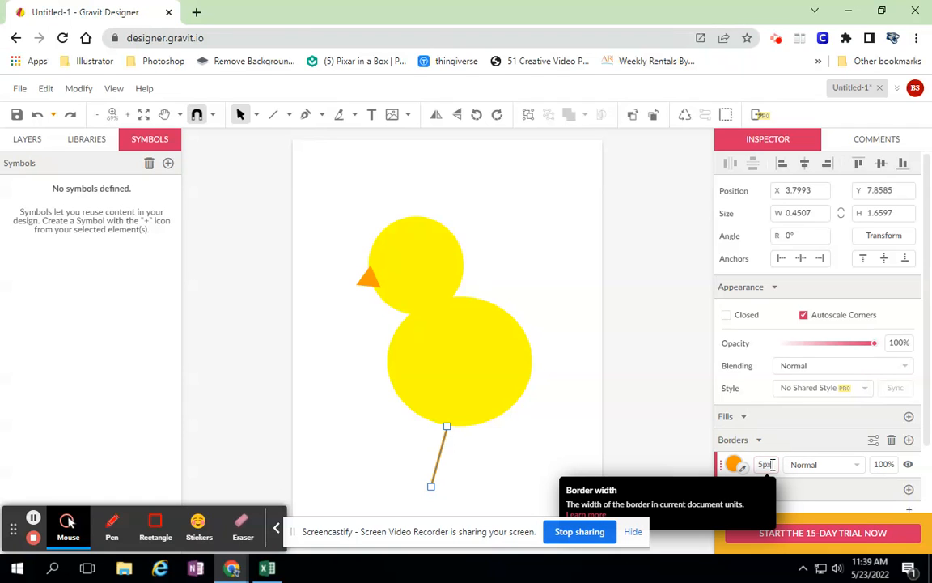
scroll(772, 465, up, 3)
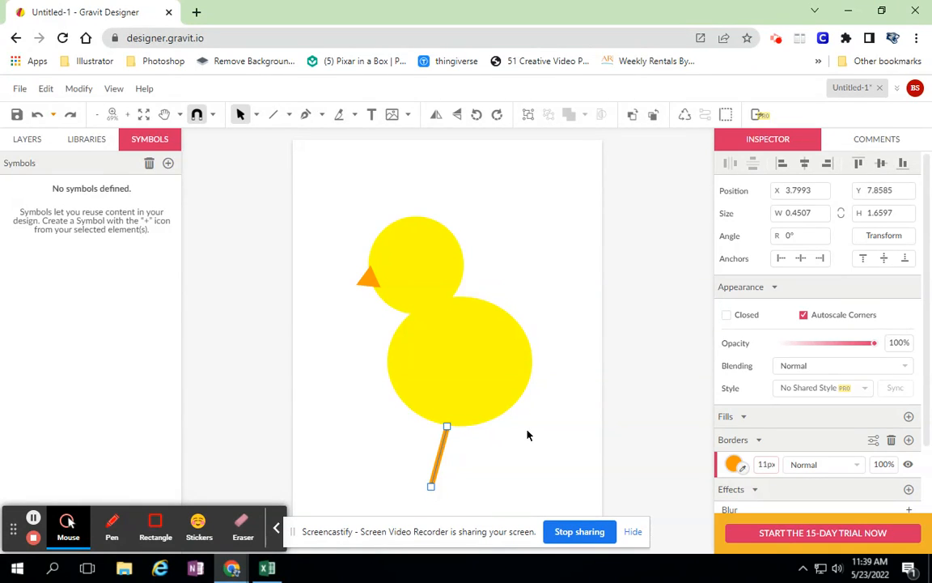
Step: Duplicate the orange leg line and place the two legs apart, with their upper ends overlapping the body's lower edge
drag(441, 460, 497, 460)
key(ctrl+z)
drag(492, 465, 416, 450)
click(493, 454)
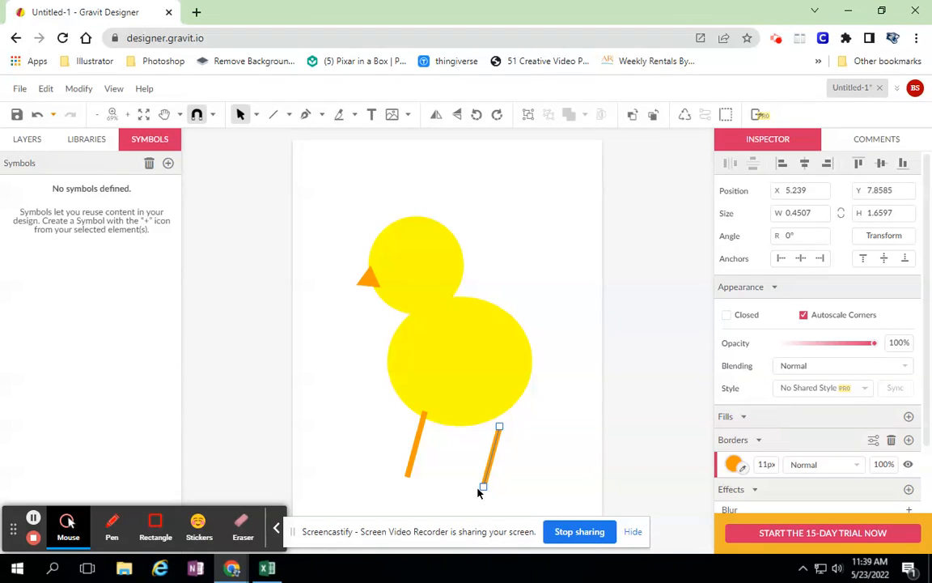
drag(488, 468, 464, 444)
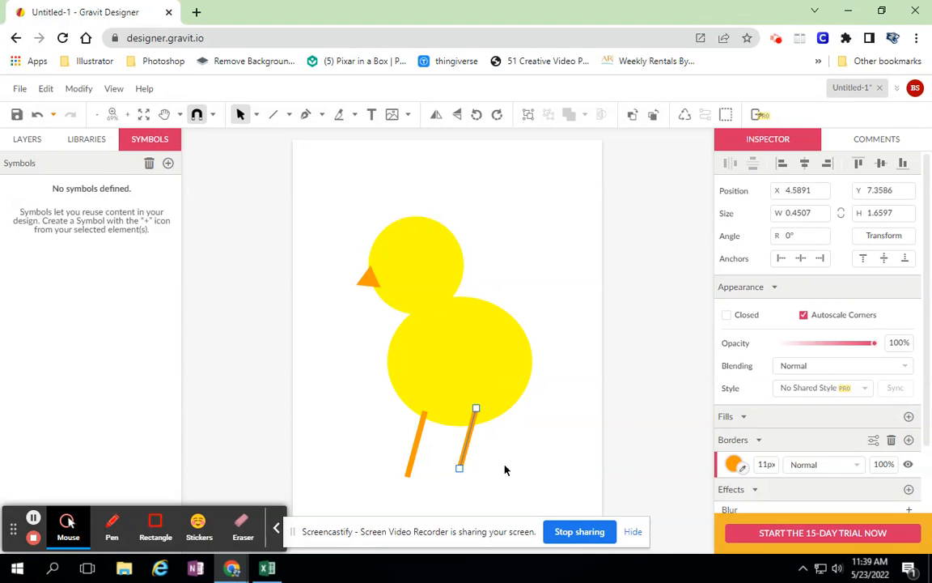
Step: Move the right leg's lower endpoint outward so the leg slants down to the right
click(464, 483)
click(460, 477)
drag(459, 469, 488, 468)
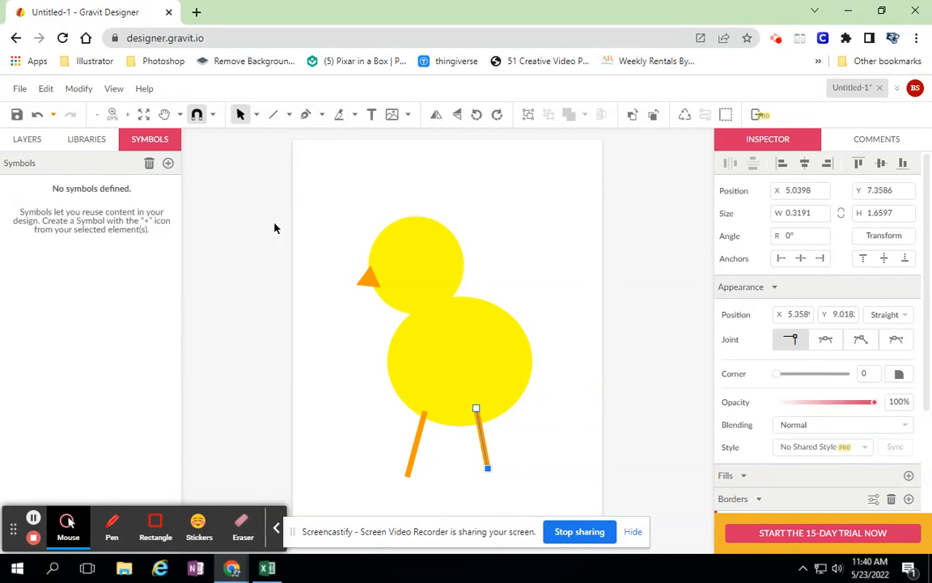
Step: Send the right leg to the back so that it sits behind the yellow body
click(77, 90)
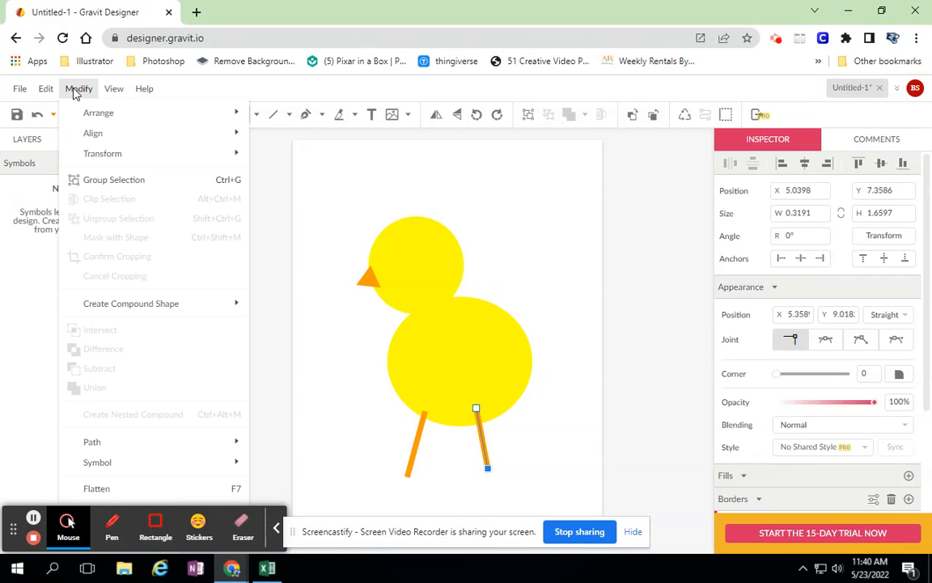
mouse_move(85, 112)
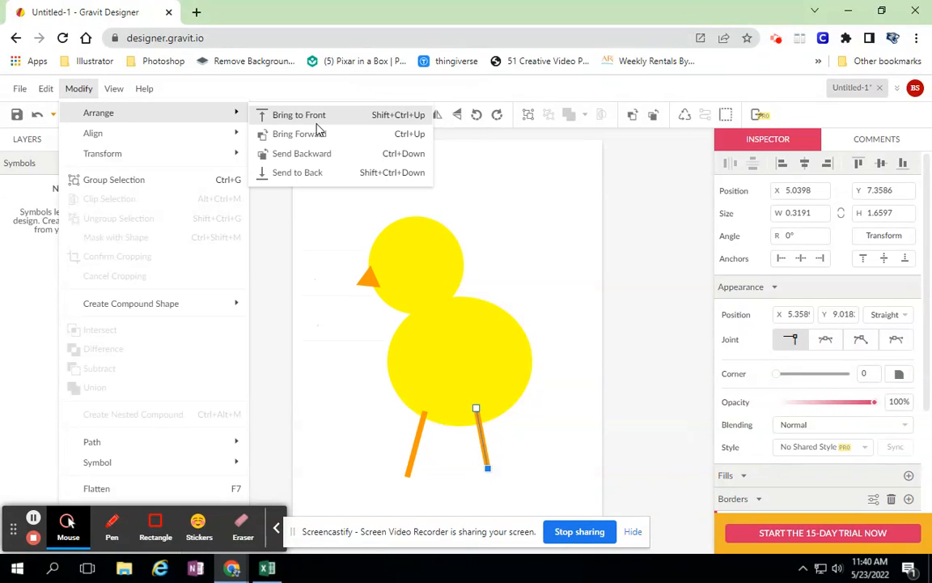
click(306, 154)
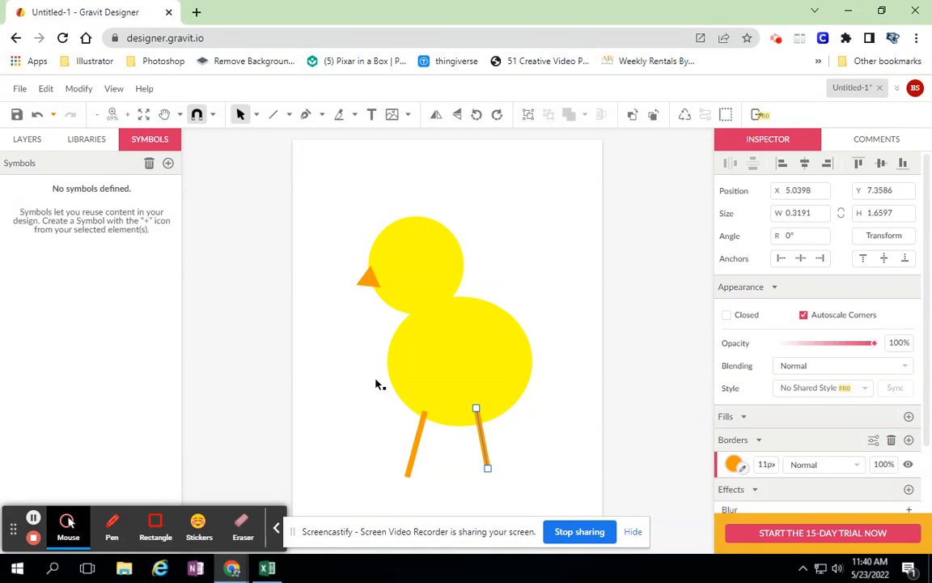
click(78, 88)
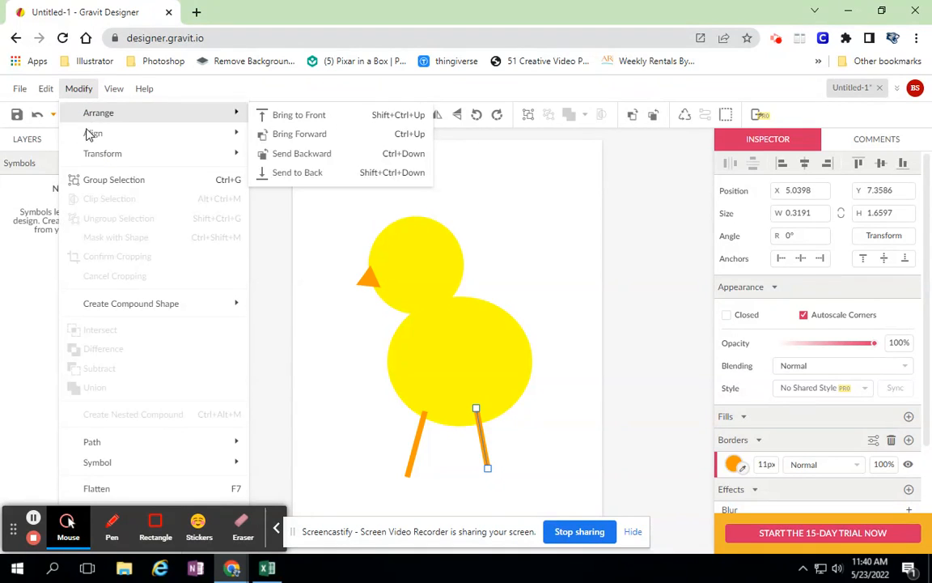
mouse_move(96, 120)
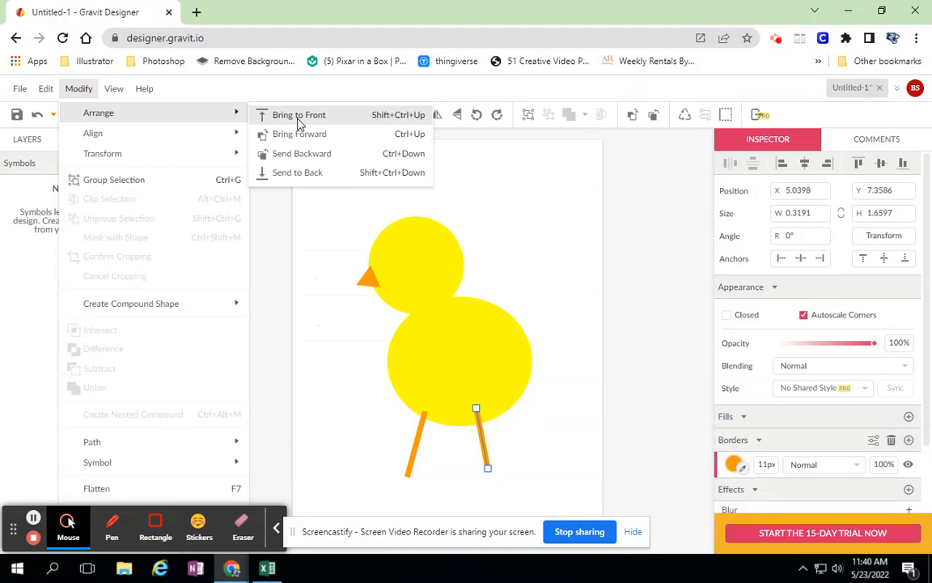
click(301, 153)
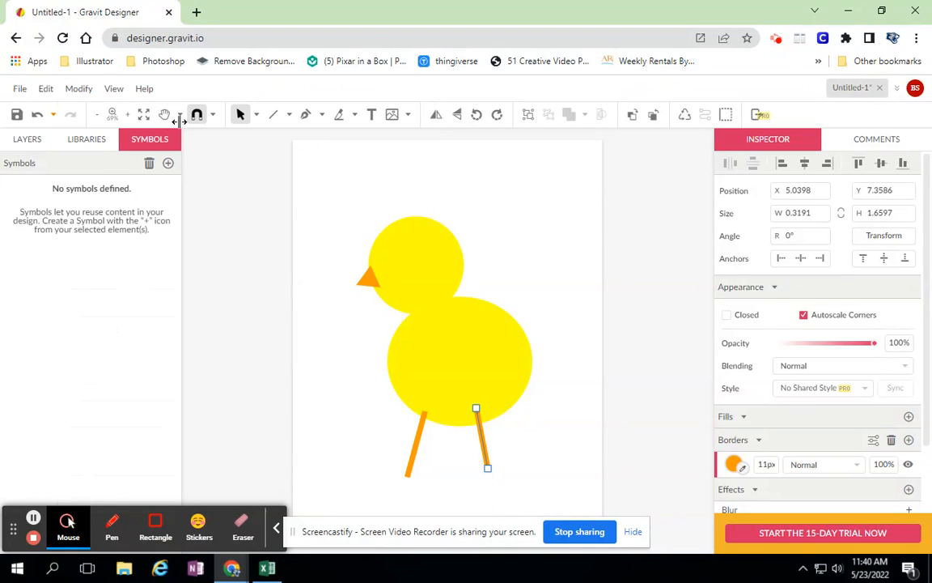
click(79, 90)
mouse_move(87, 130)
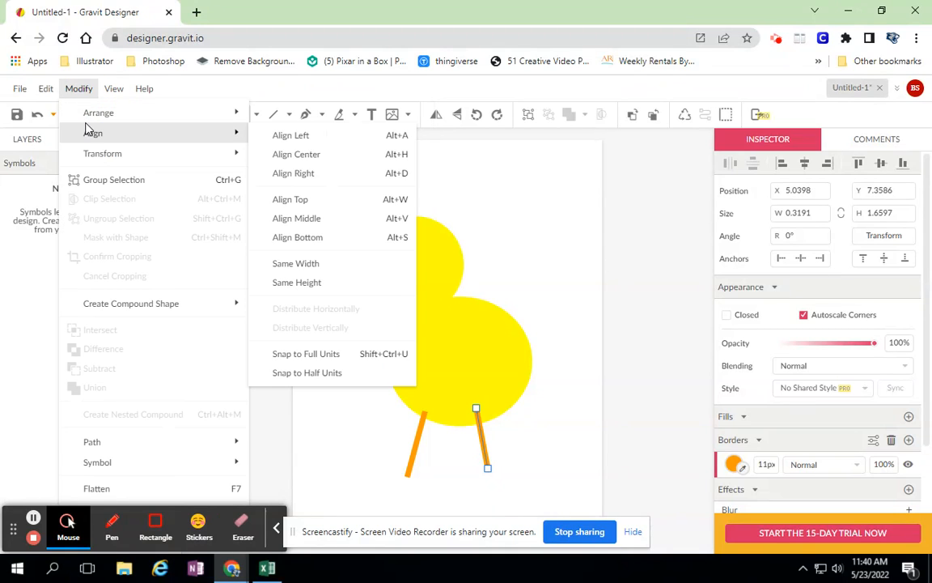
click(300, 174)
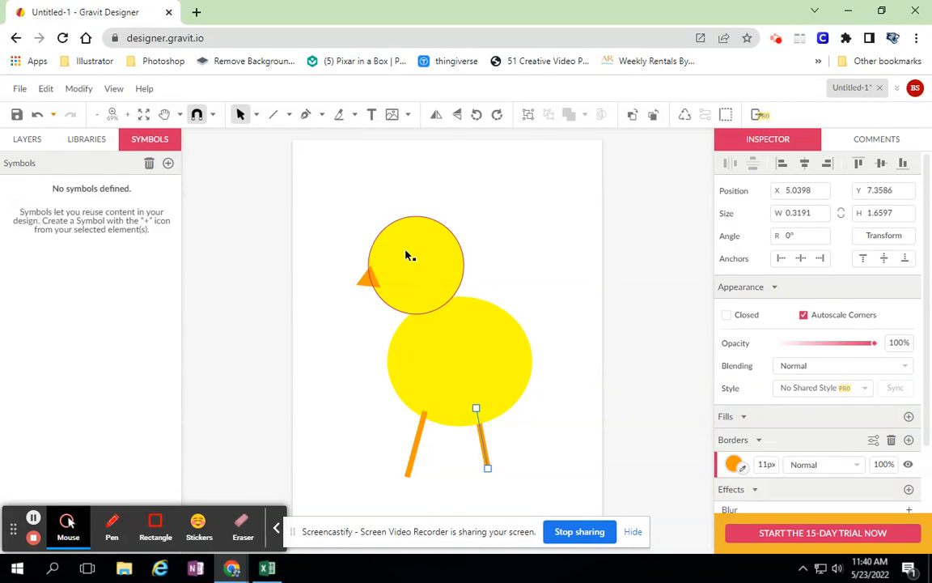
Step: Send the orange beak triangle to the back, behind the head circle, and deselect it
click(369, 280)
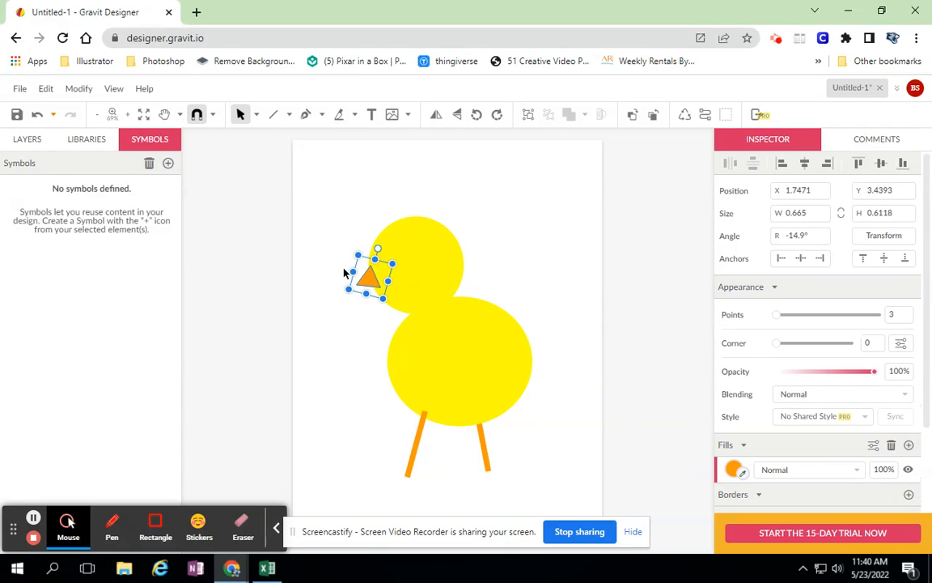
click(84, 93)
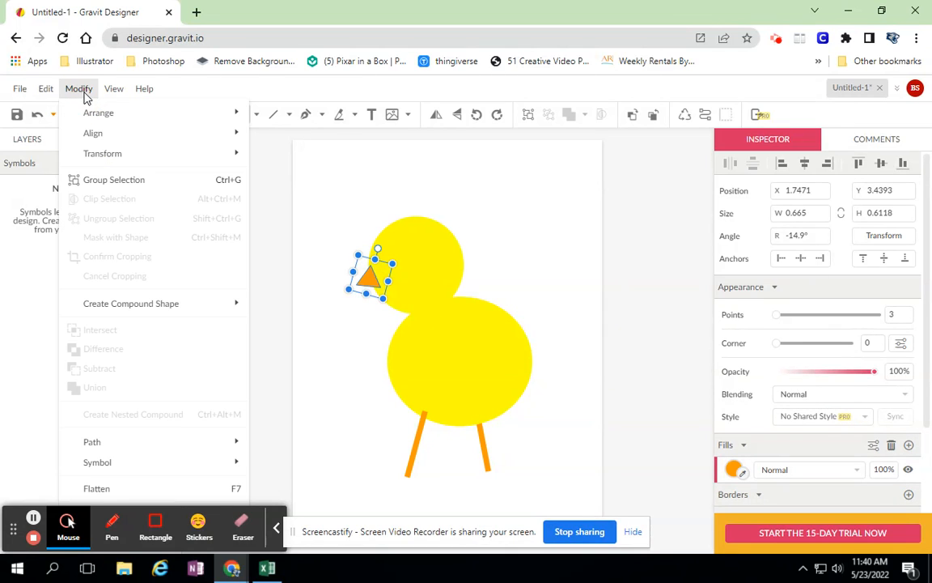
mouse_move(100, 115)
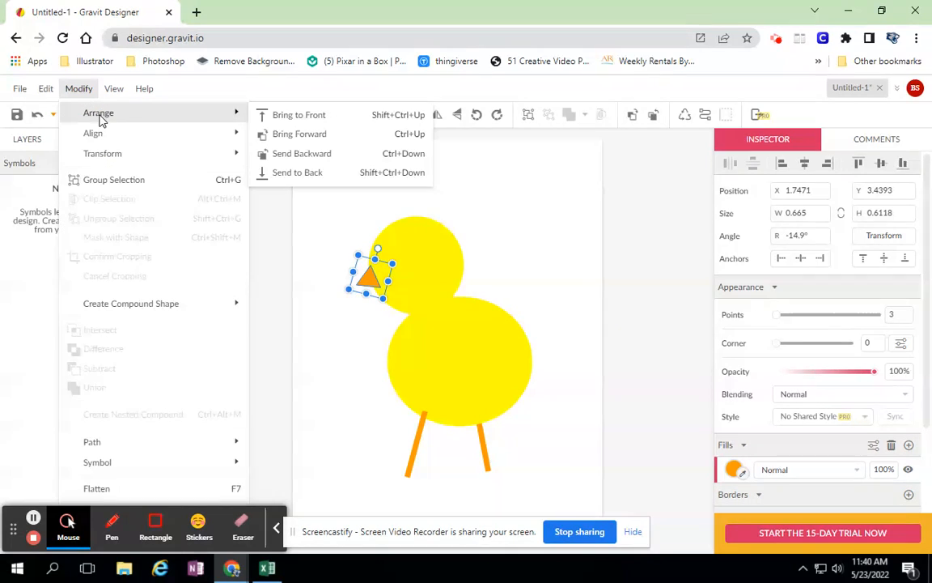
click(293, 173)
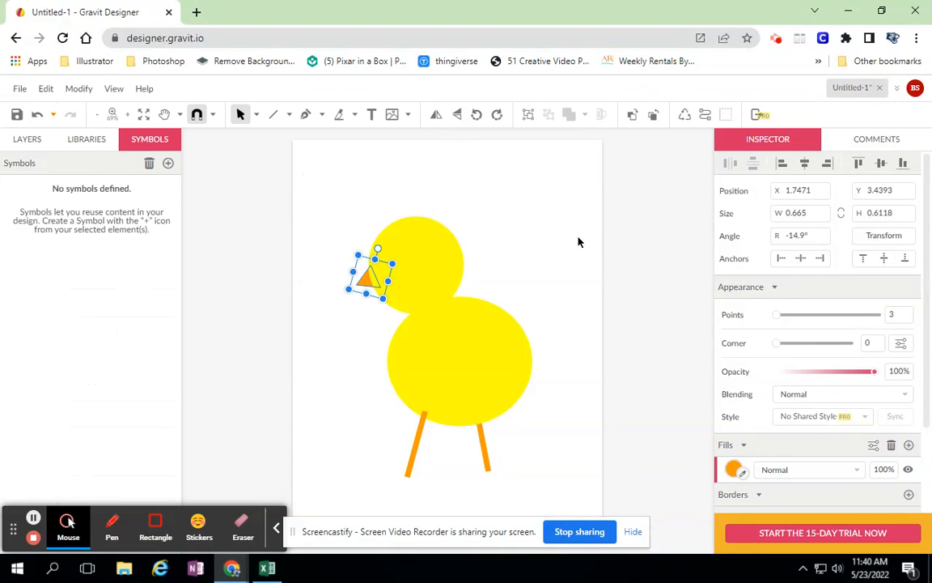
click(612, 261)
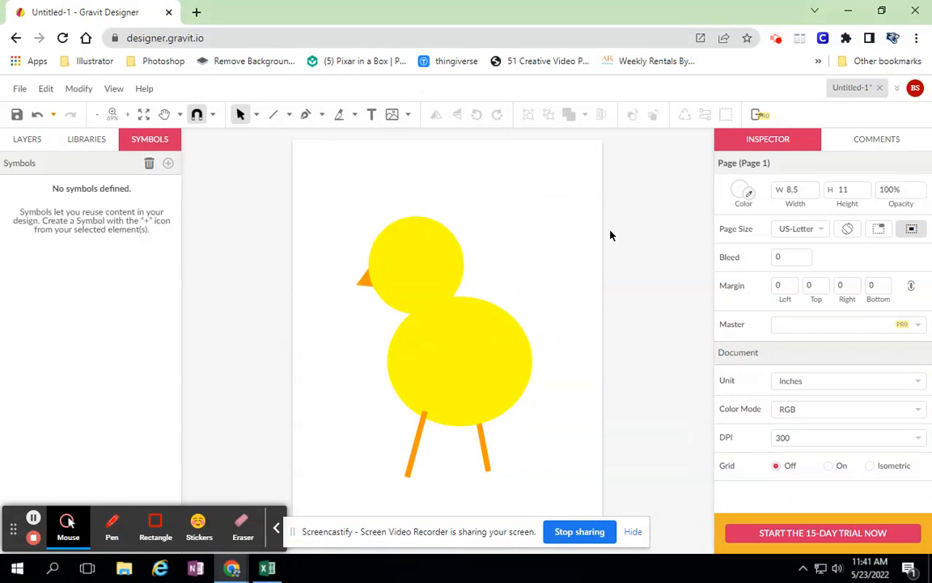
Step: Draw a horizontal wing ellipse about 2.2 by 1.4 inches on the body's right half and fill it with yellow #FFFF00
click(288, 117)
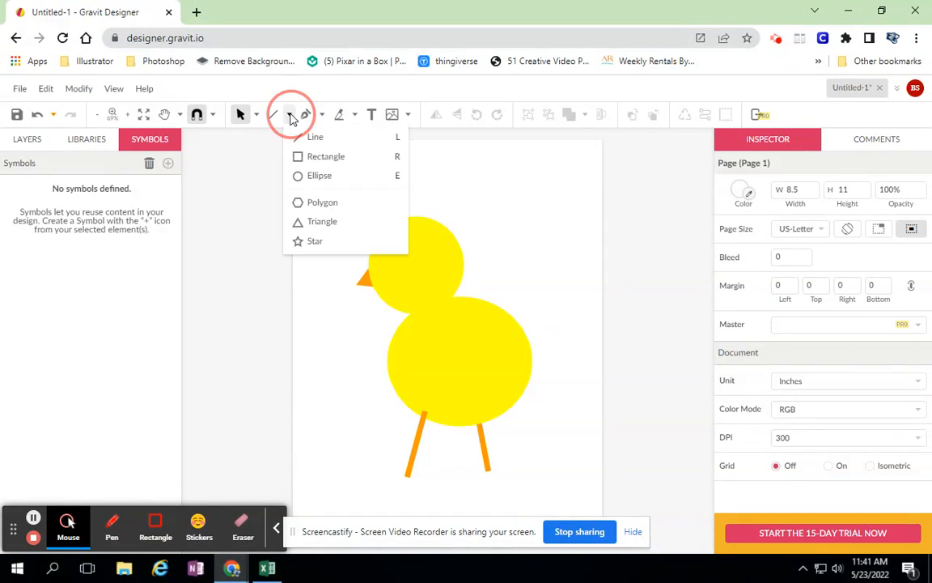
click(309, 175)
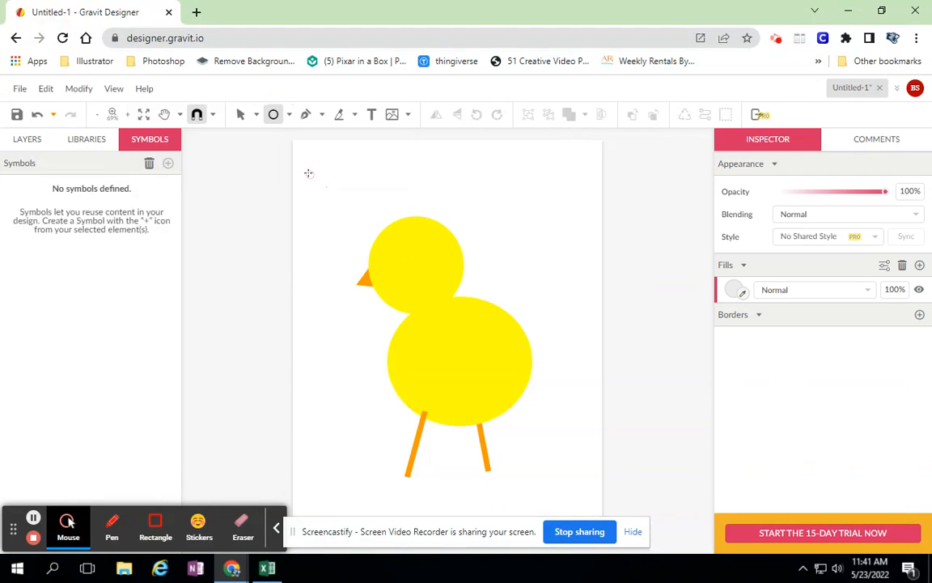
drag(443, 340, 523, 391)
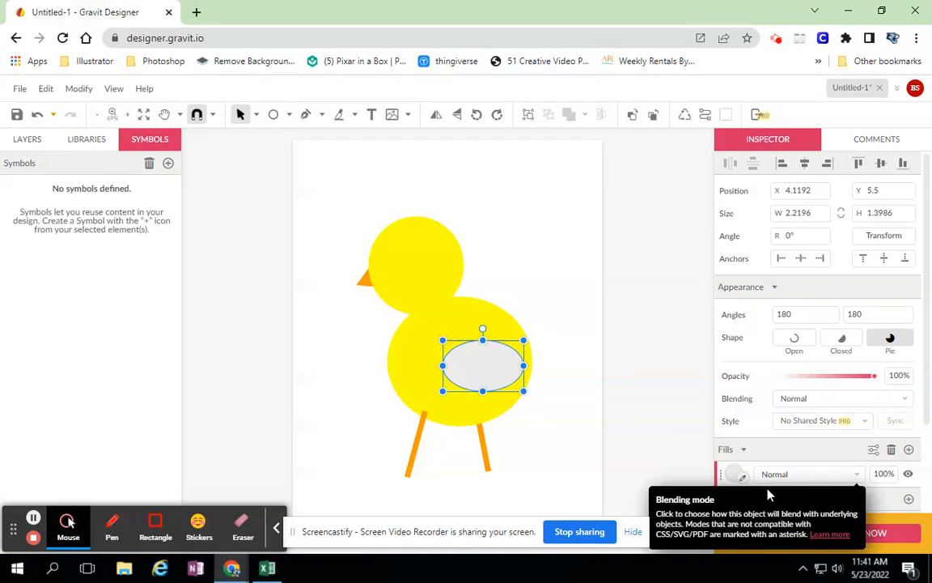
click(736, 477)
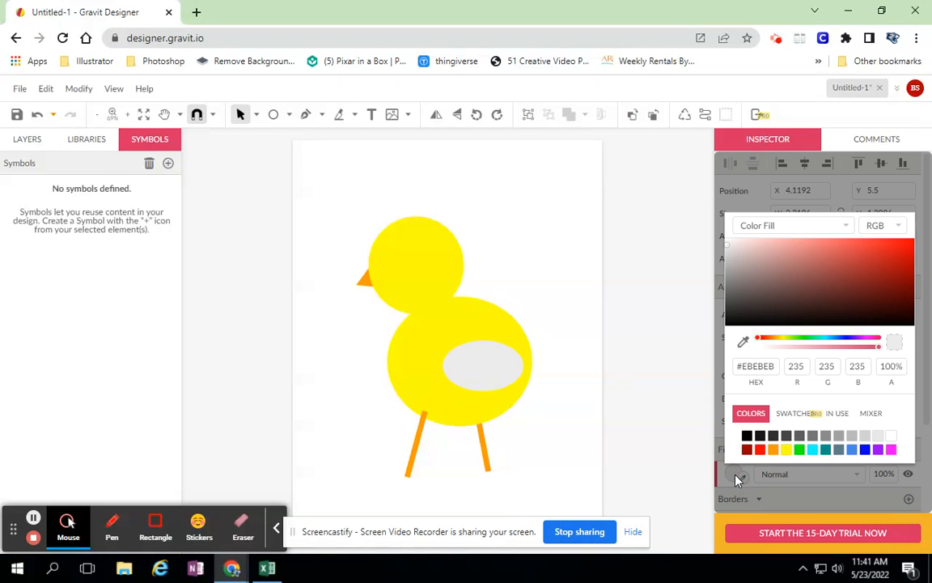
click(786, 450)
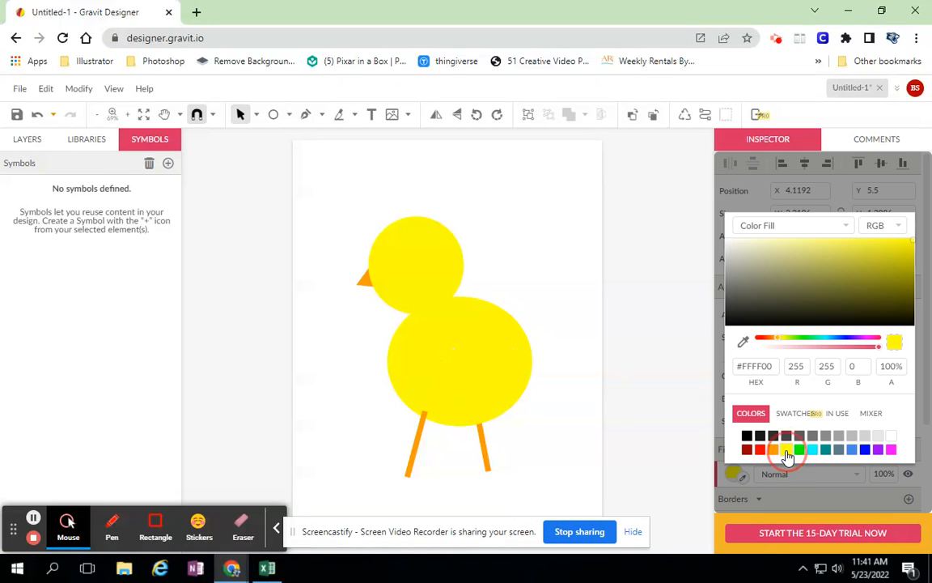
click(679, 420)
Step: Add a 2 px black border to the wing ellipse and shift the wing slightly upward on the body
click(485, 365)
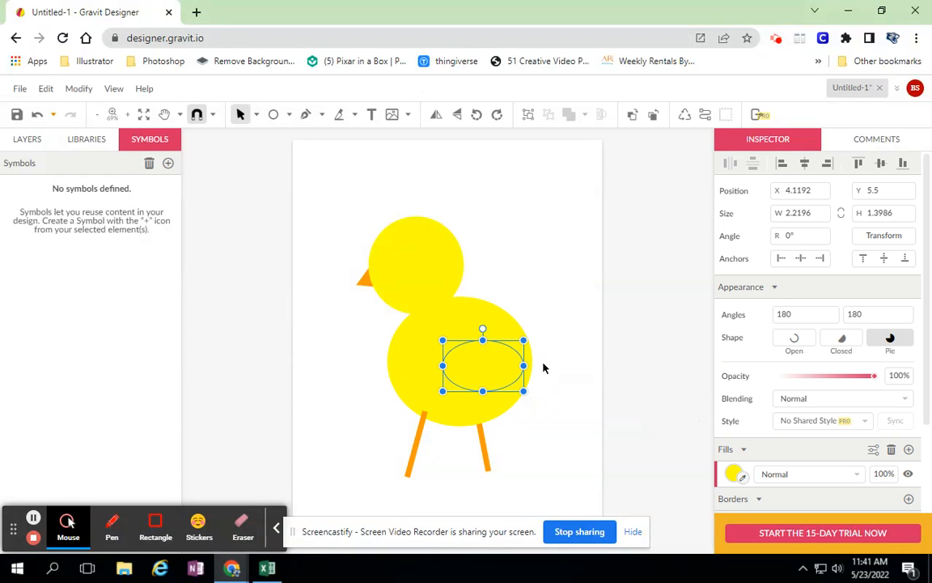
scroll(798, 422, down, 3)
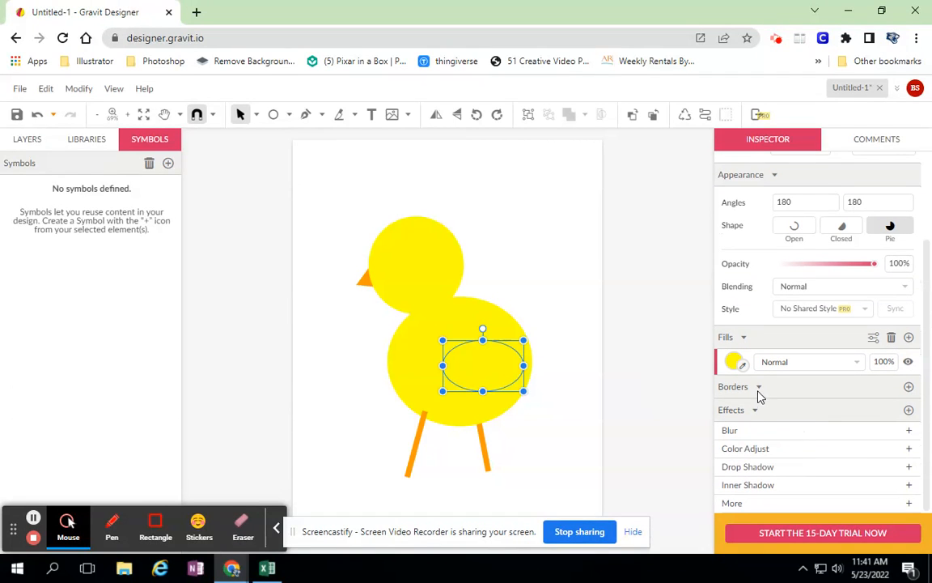
click(908, 386)
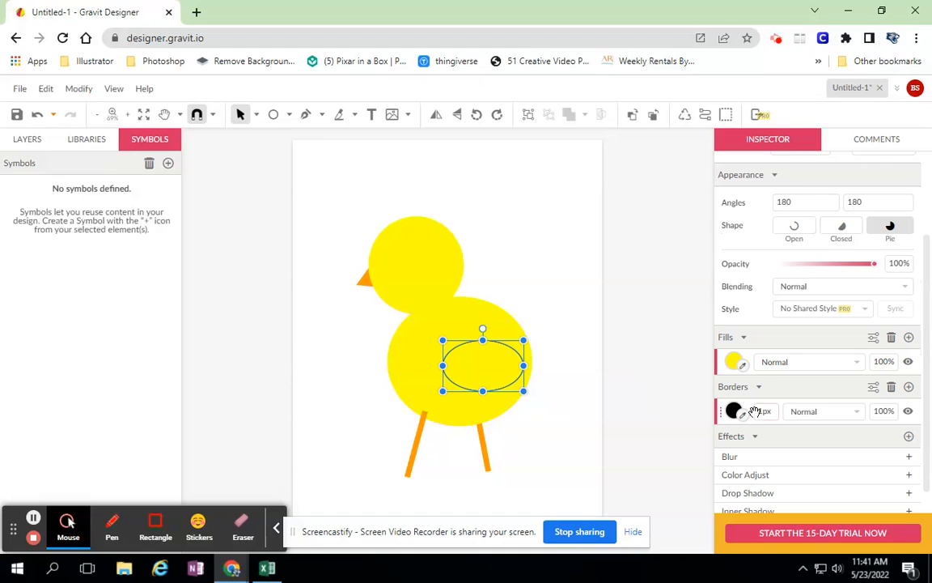
scroll(760, 411, up, 1)
scroll(762, 413, down, 1)
click(766, 411)
text(2)
key(Return)
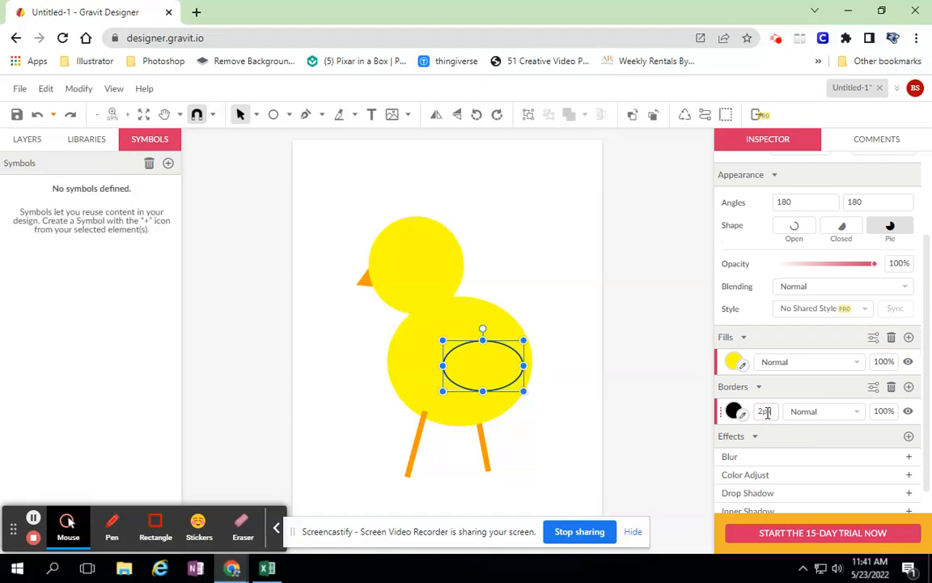
click(632, 262)
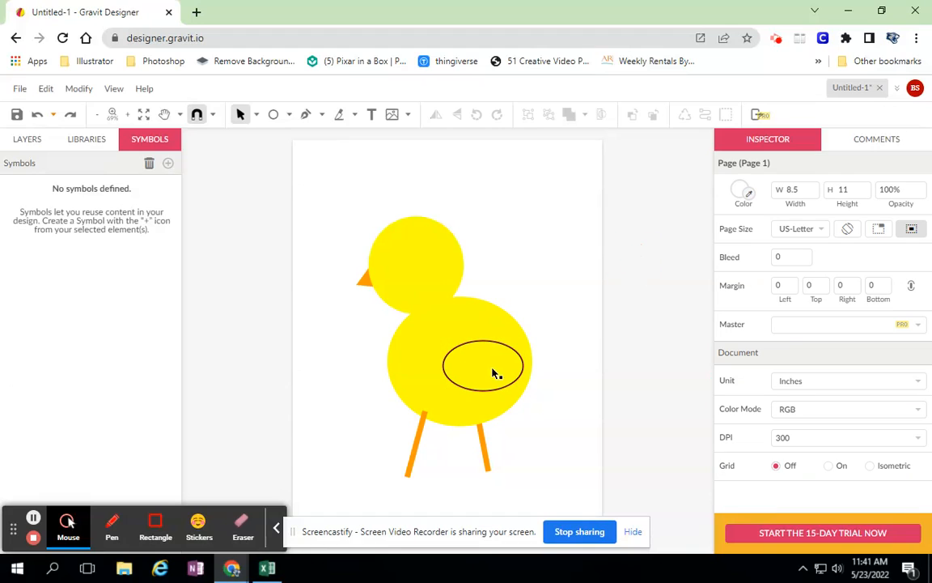
drag(499, 348, 498, 344)
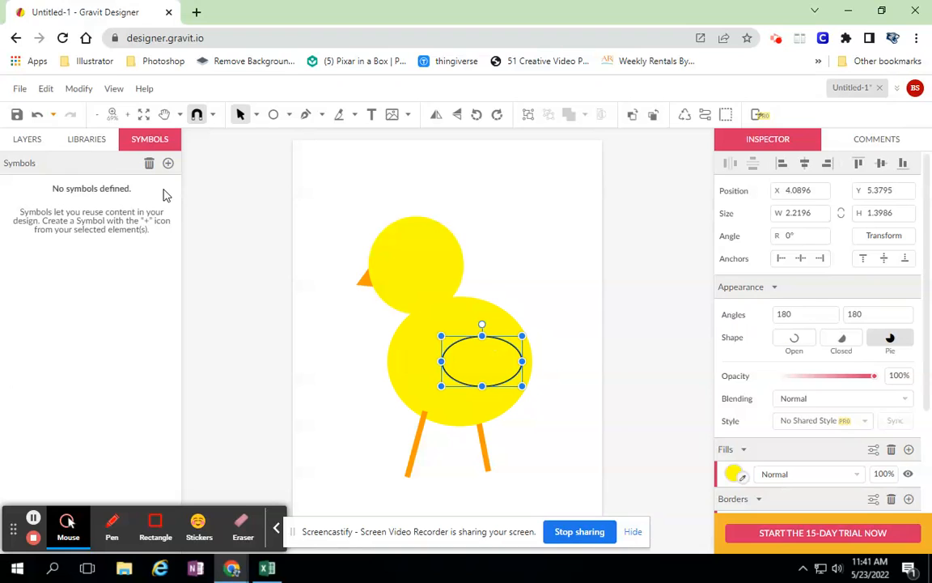
Step: Save the design to the cloud under the name duck
click(19, 90)
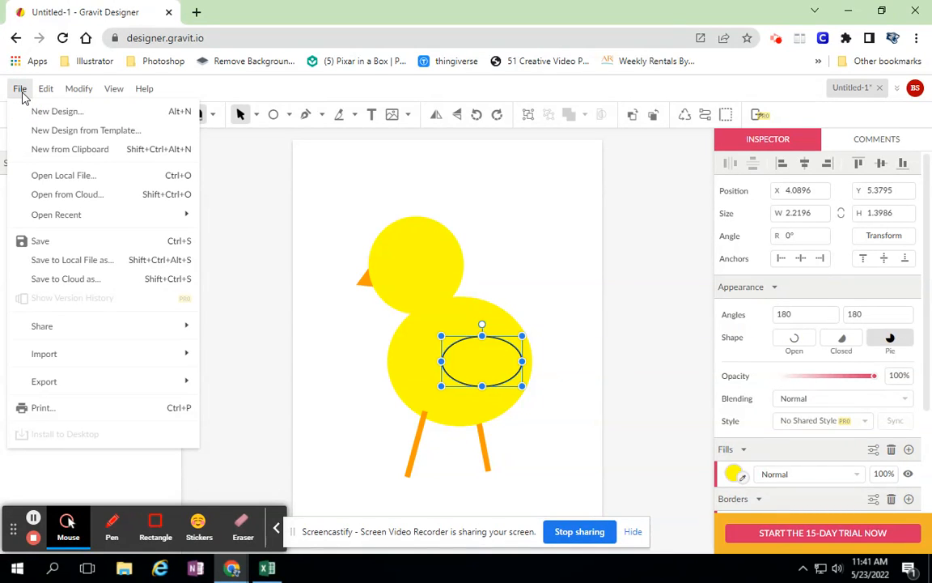
click(70, 280)
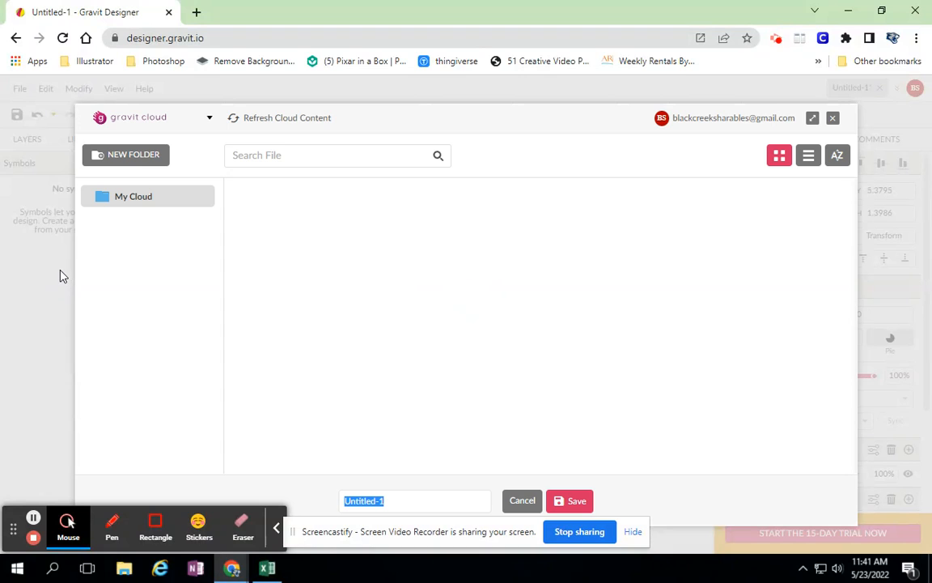
text(duck)
click(576, 502)
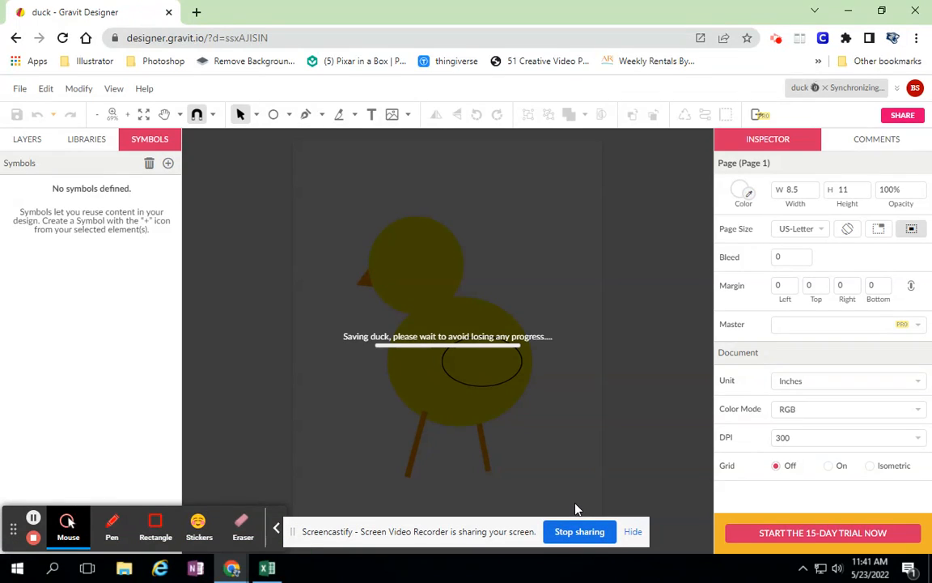